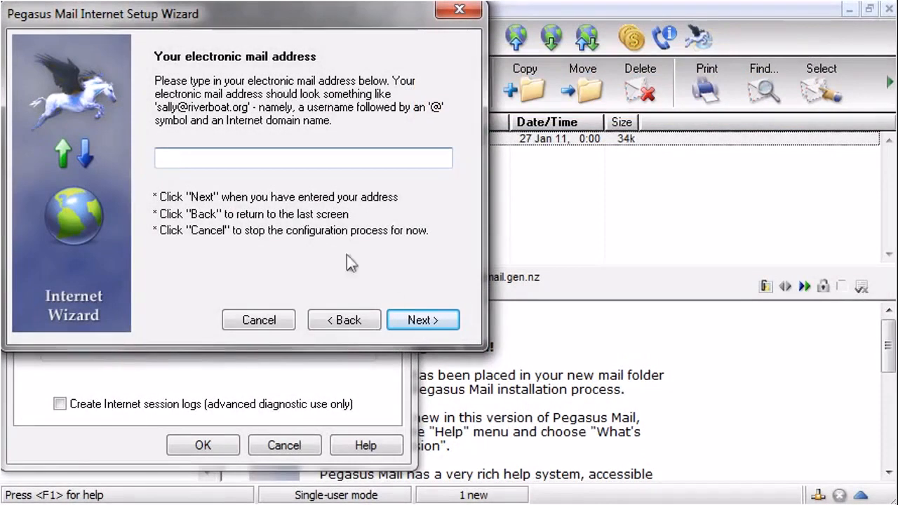
# Enter the account's e-mail address and set mail.mybiz123.net as the POP3 server.
pyautogui.click(243, 161)
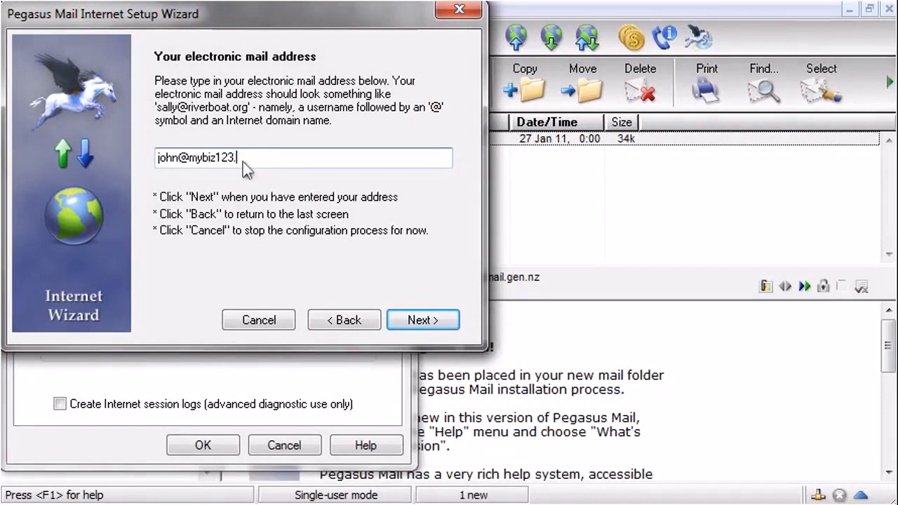
pyautogui.click(423, 323)
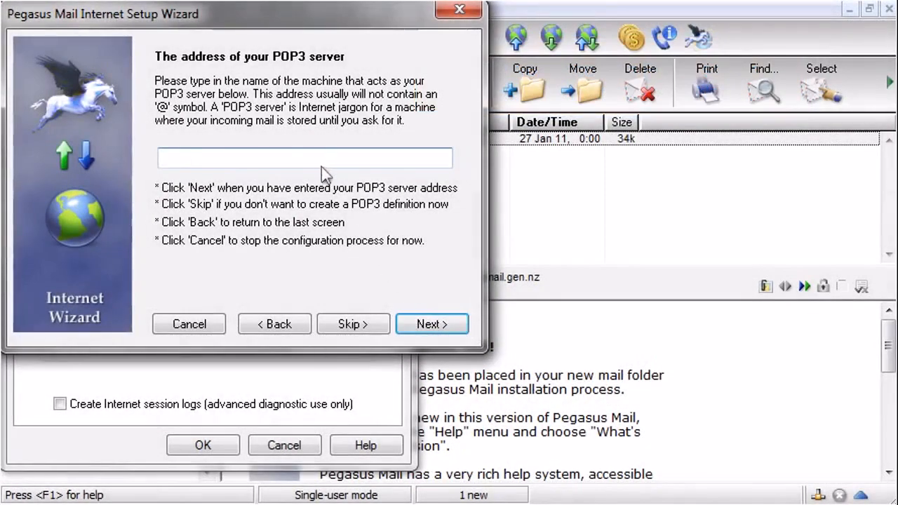
pyautogui.click(316, 159)
pyautogui.write('mail.mybiz123.net')
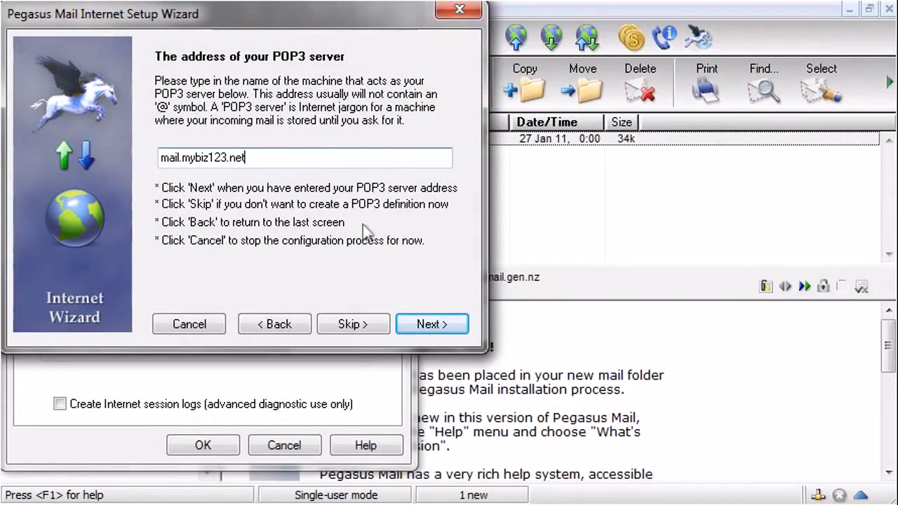
pyautogui.click(430, 324)
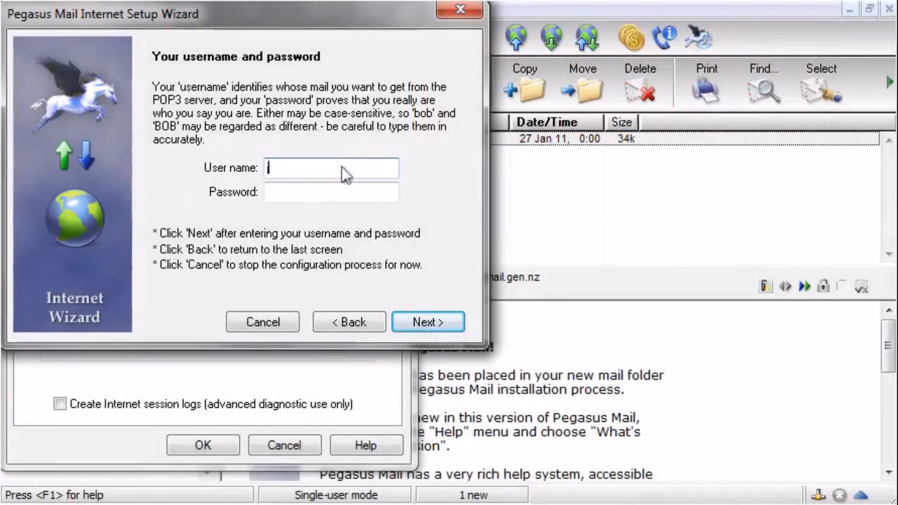
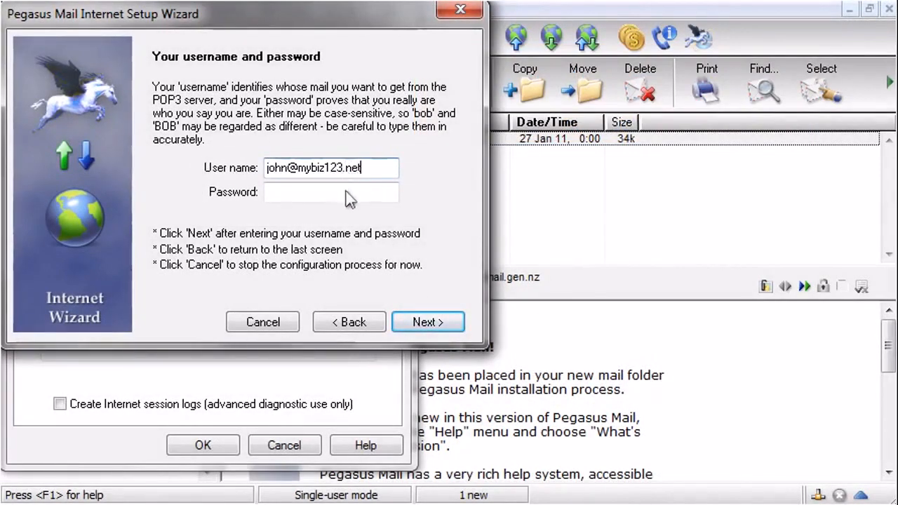
# Fill in the POP3 user name with the e-mail address and enter the account password.
pyautogui.click(347, 198)
pyautogui.write('•••••••••')
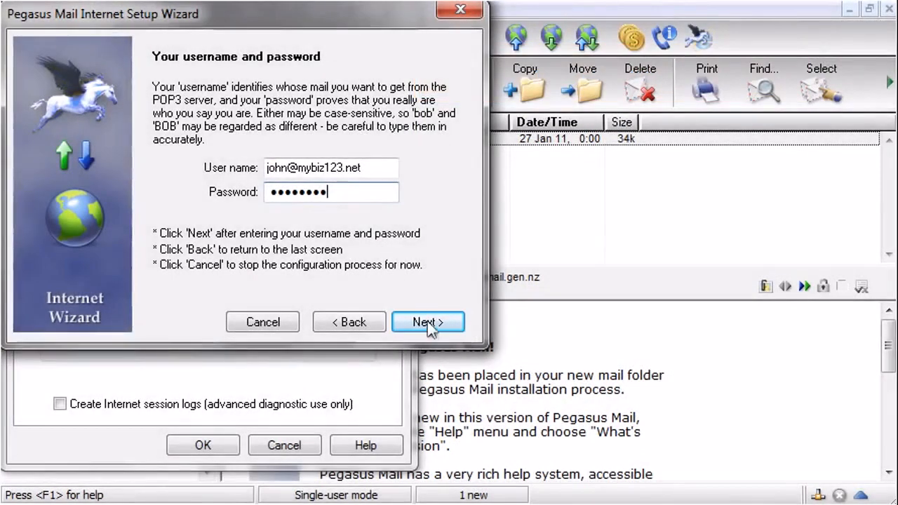
pyautogui.click(429, 324)
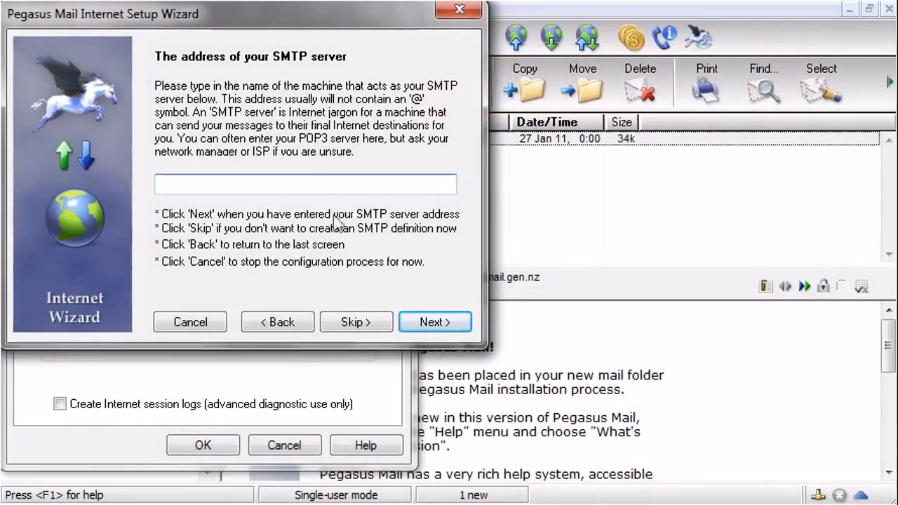
# Set mail.mybiz123.net as SMTP server, keep the Network or broadband connection, and finish the wizard.
pyautogui.write('mail.mybiz123.net')
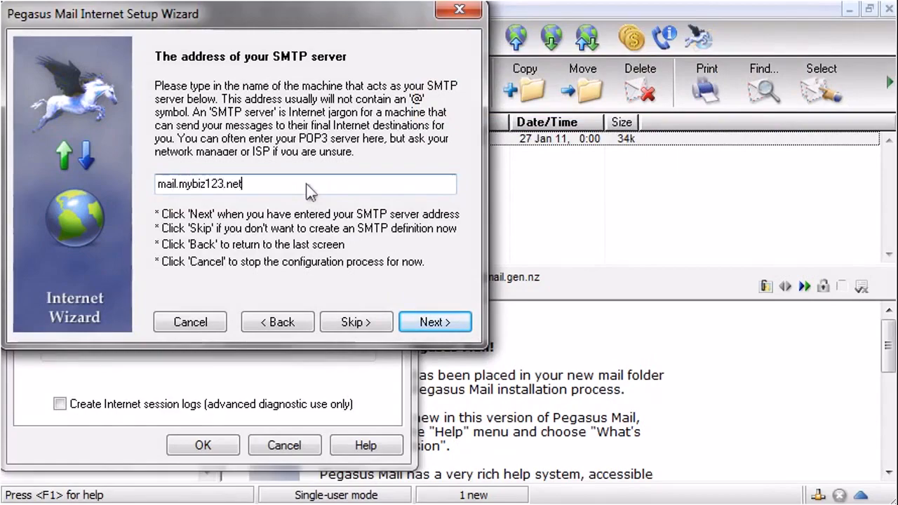
pyautogui.click(435, 323)
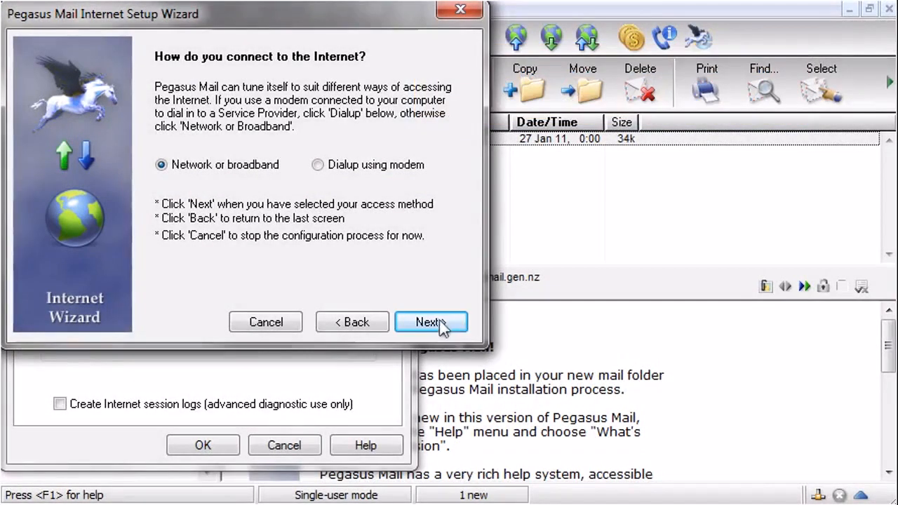
pyautogui.click(446, 324)
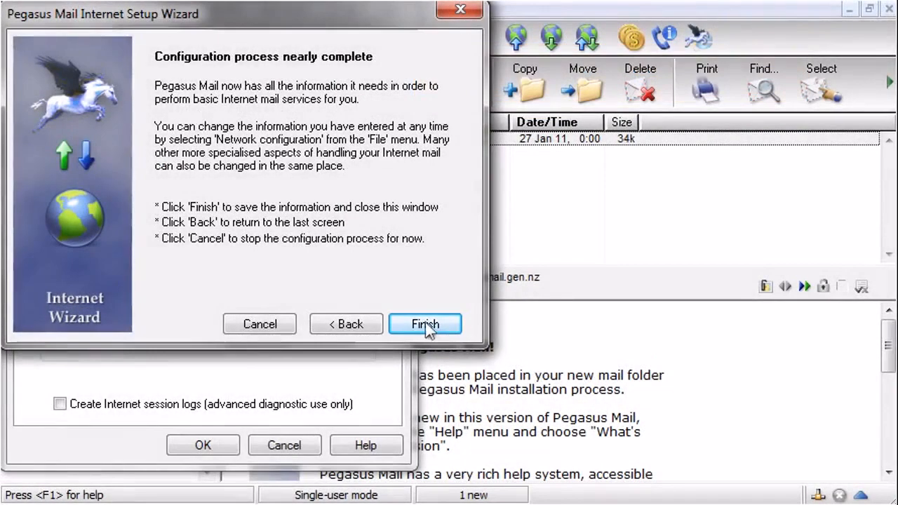
pyautogui.click(424, 327)
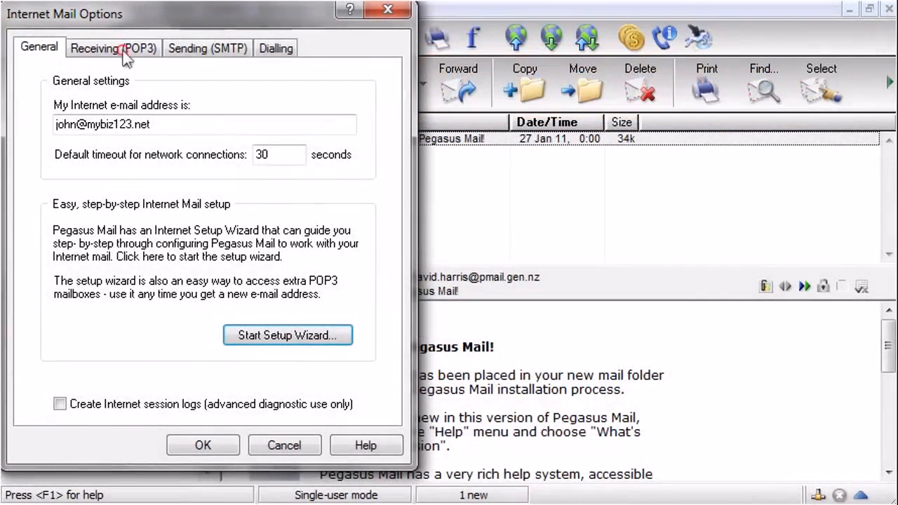
# Switch the mail.mybiz123.net POP3 host to direct SSL, adjusting its port to 995, and save it.
pyautogui.click(124, 51)
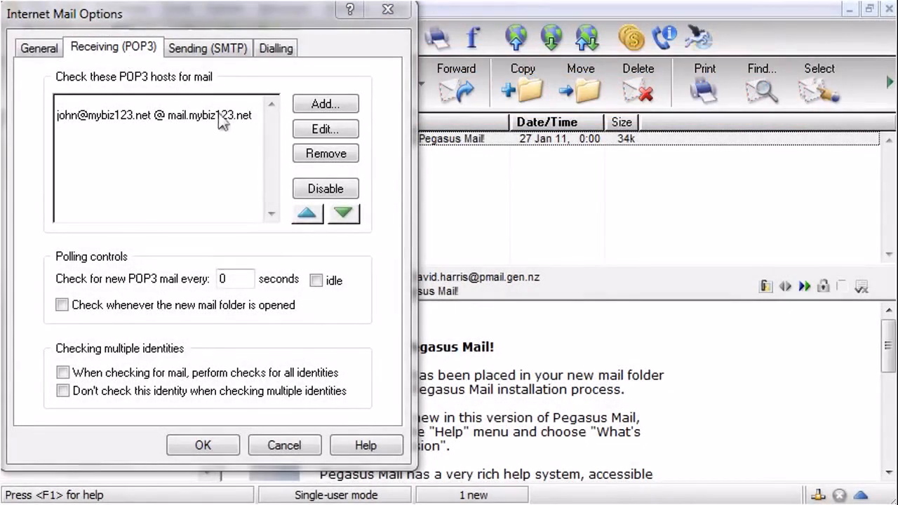
pyautogui.click(221, 115)
pyautogui.click(315, 134)
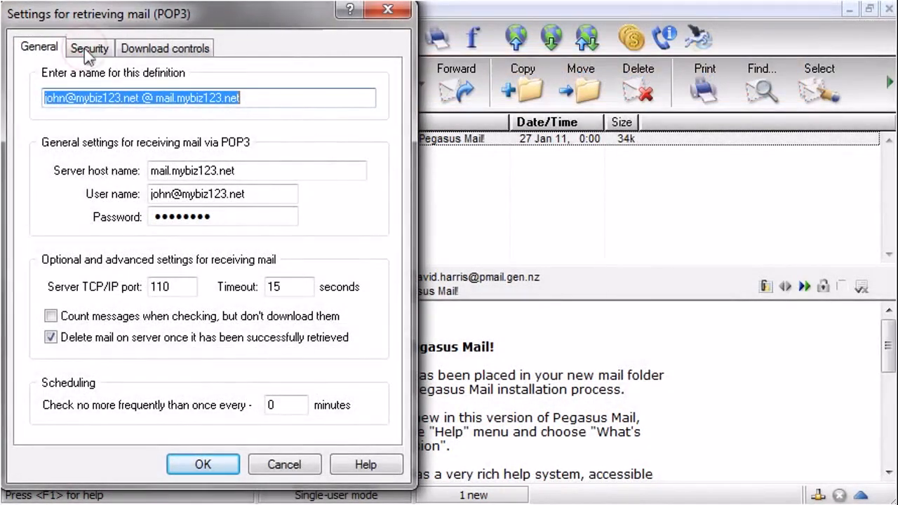
pyautogui.click(87, 50)
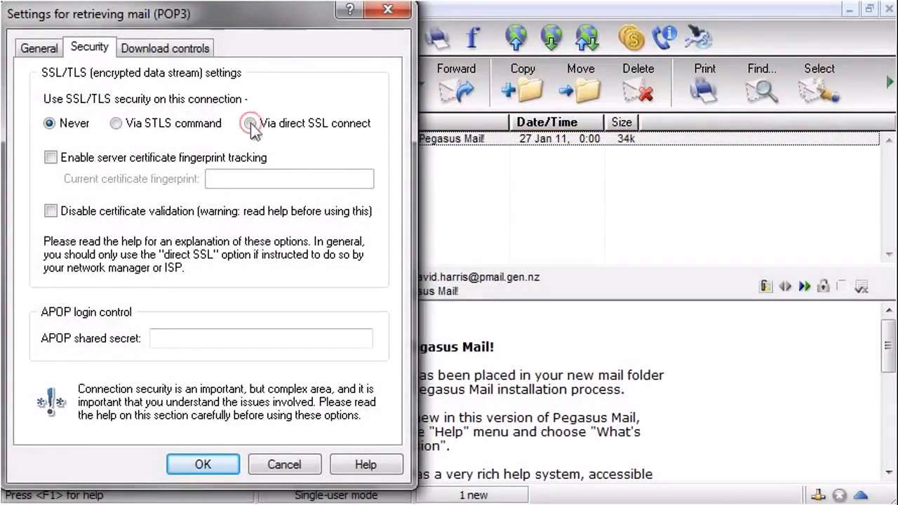
pyautogui.click(257, 124)
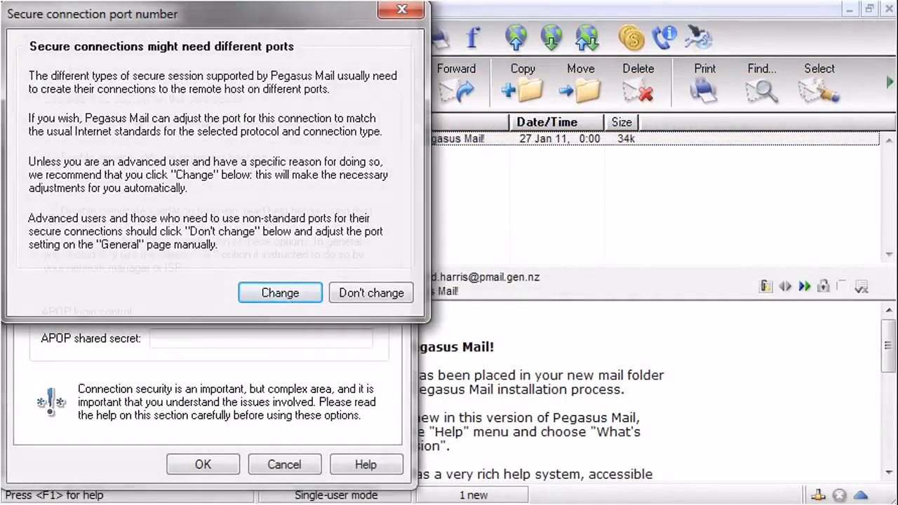
pyautogui.click(289, 300)
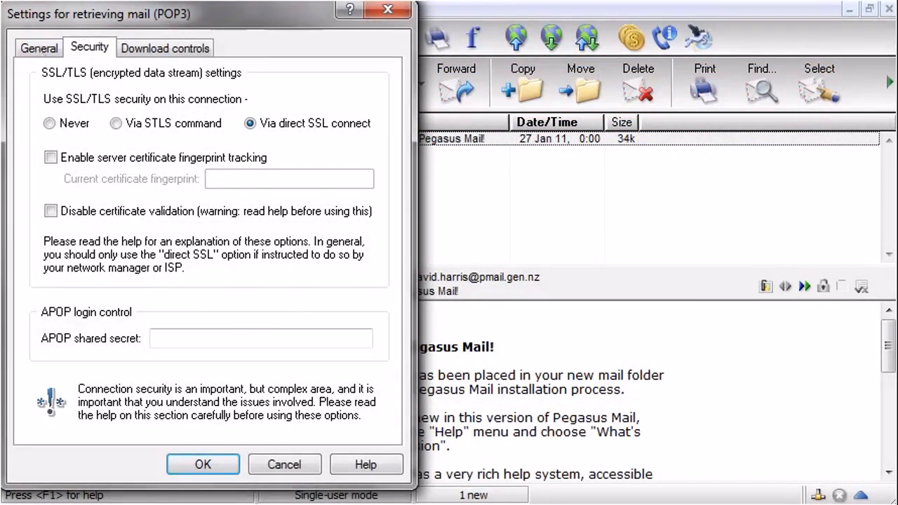
pyautogui.click(37, 49)
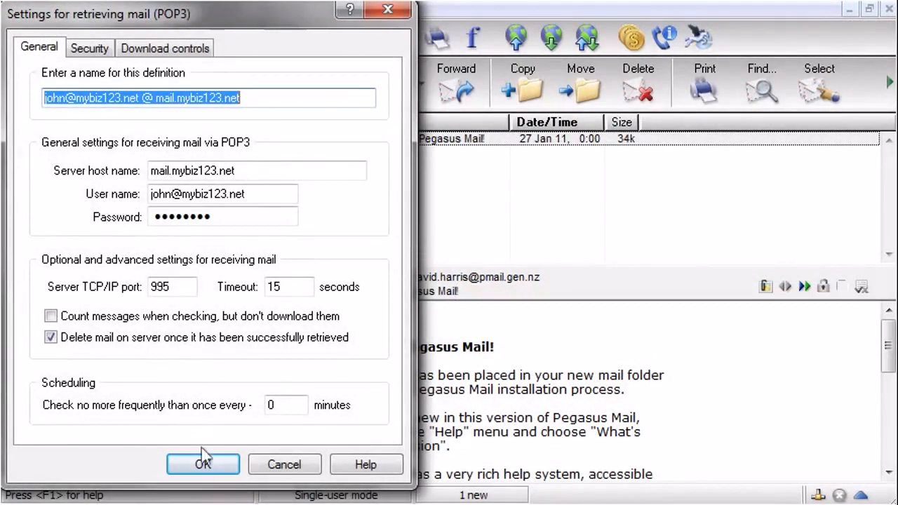
pyautogui.click(205, 465)
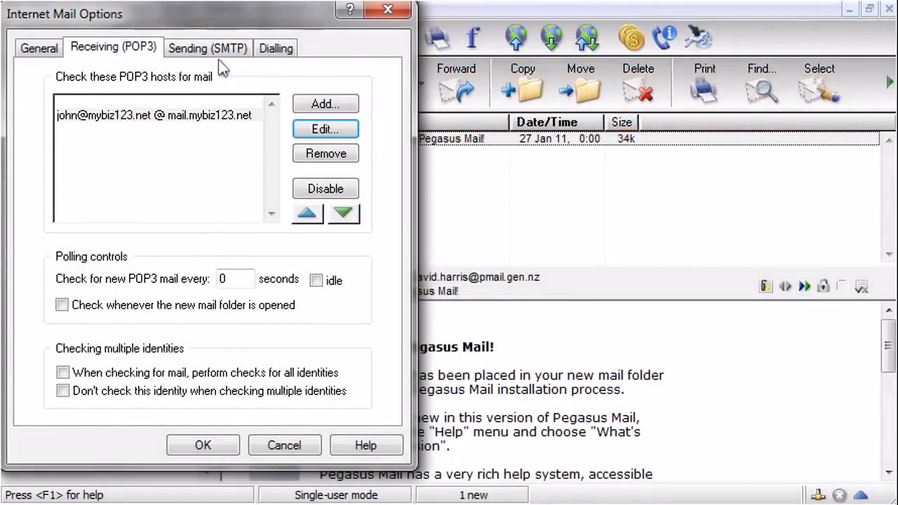
# Make SMTP host mail.mybiz123.net log in via the account's POP3 definition and use direct SSL with an adjusted port.
pyautogui.click(211, 47)
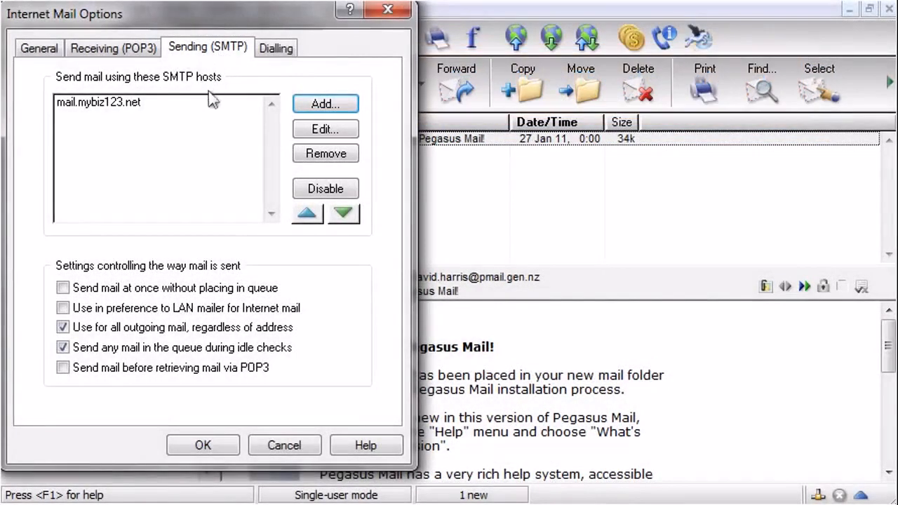
pyautogui.click(207, 104)
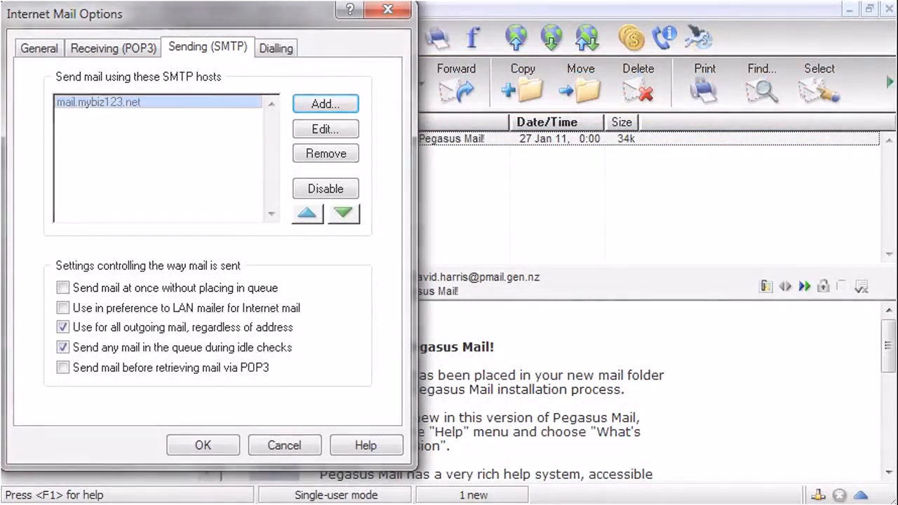
pyautogui.click(331, 134)
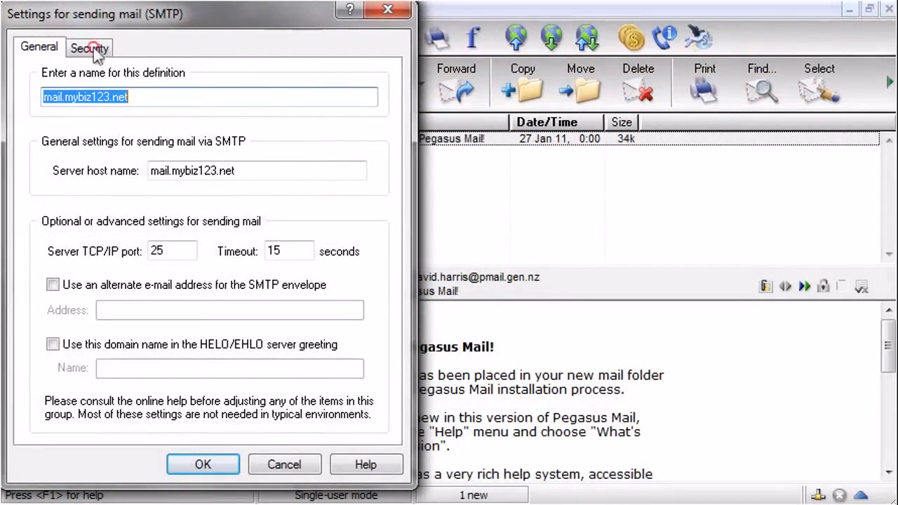
pyautogui.click(94, 51)
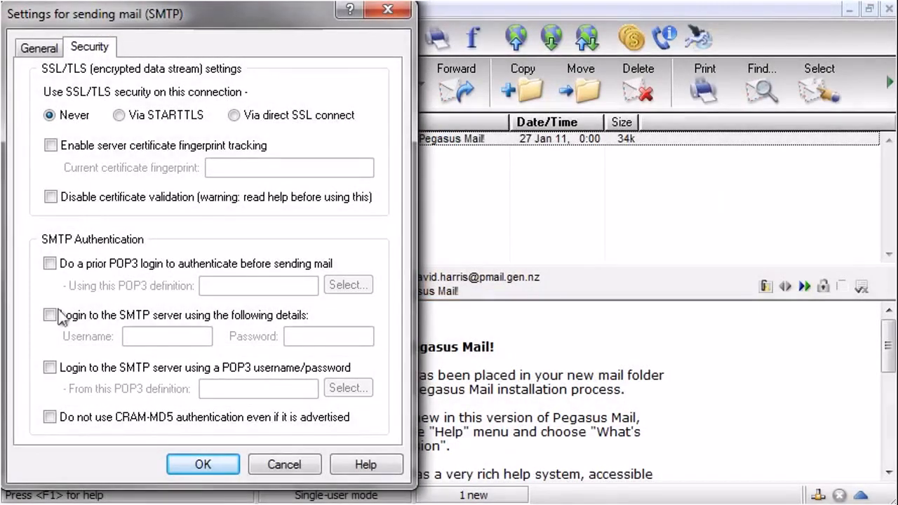
pyautogui.click(50, 369)
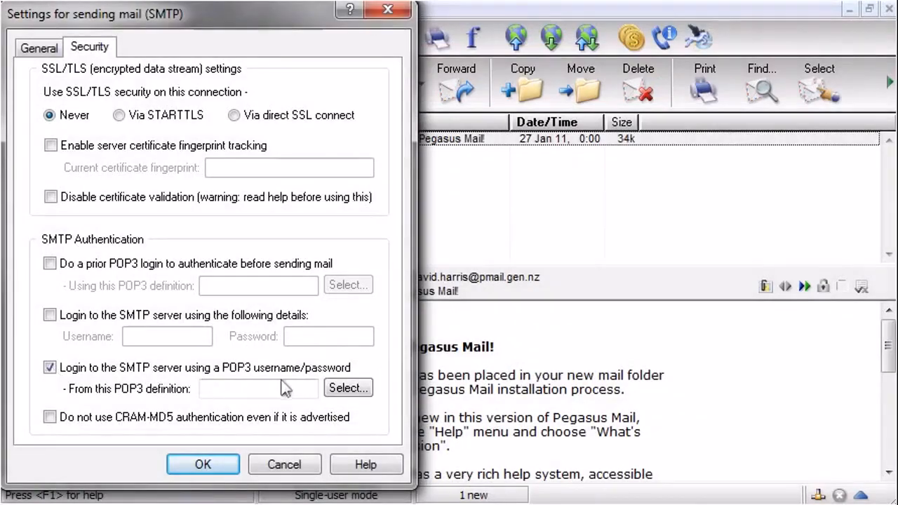
pyautogui.click(351, 390)
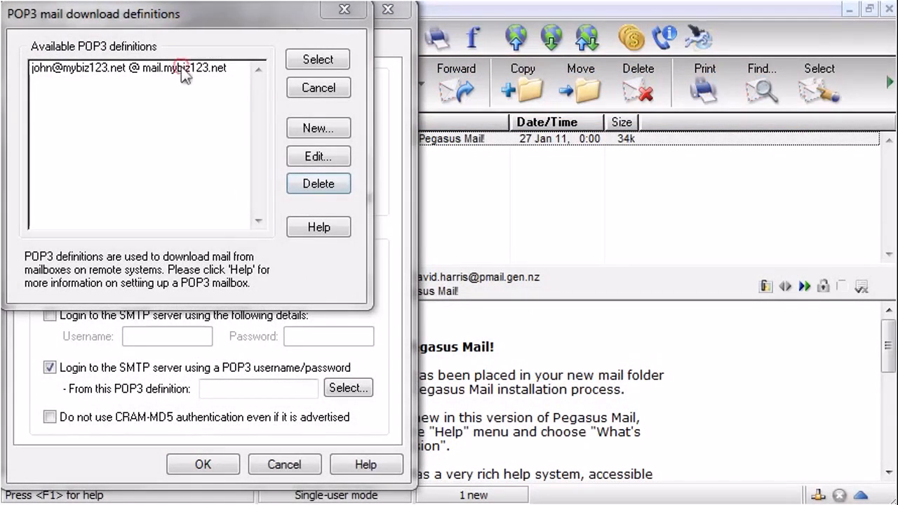
pyautogui.click(251, 70)
pyautogui.click(318, 59)
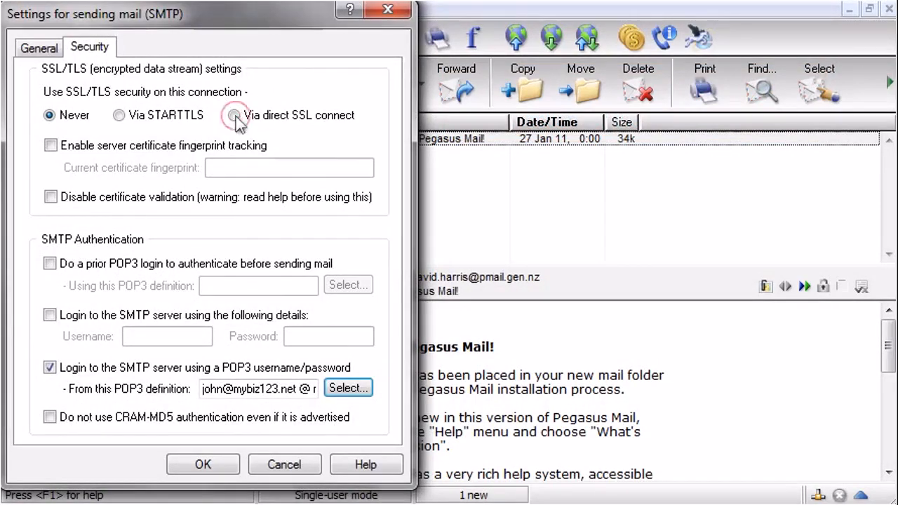
pyautogui.click(243, 120)
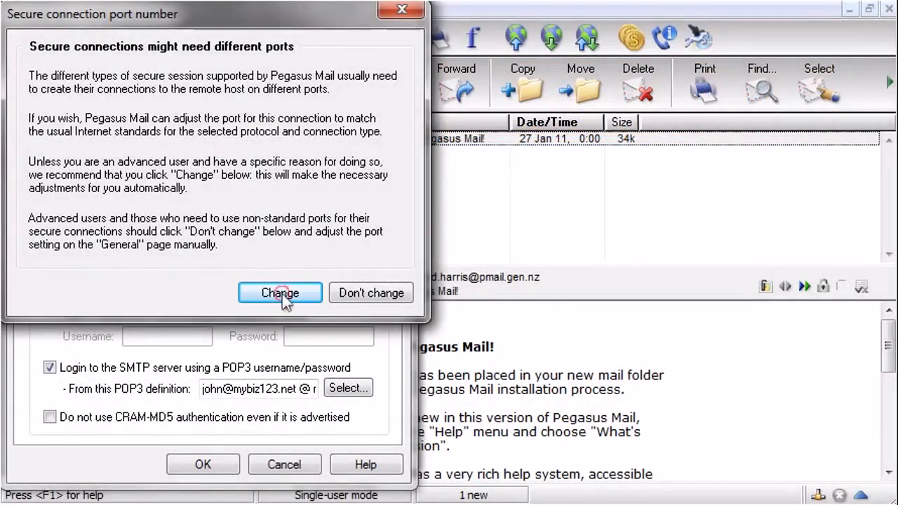
pyautogui.click(280, 293)
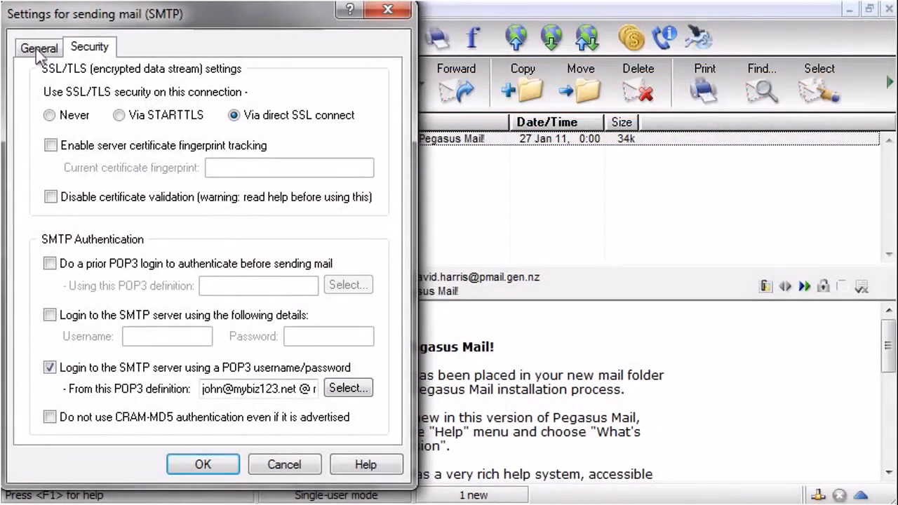
# Confirm SMTP port 465, save the SMTP host, and close Internet Mail Options.
pyautogui.click(37, 48)
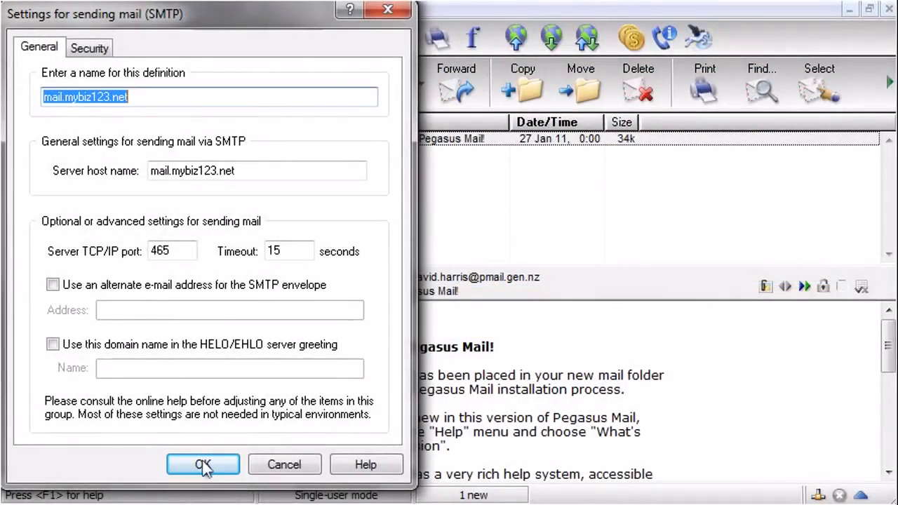
pyautogui.click(210, 466)
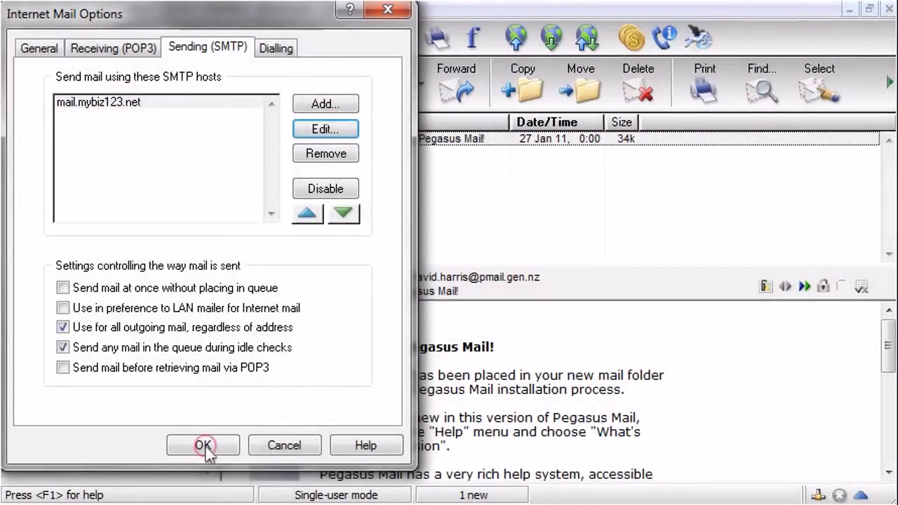
pyautogui.click(207, 449)
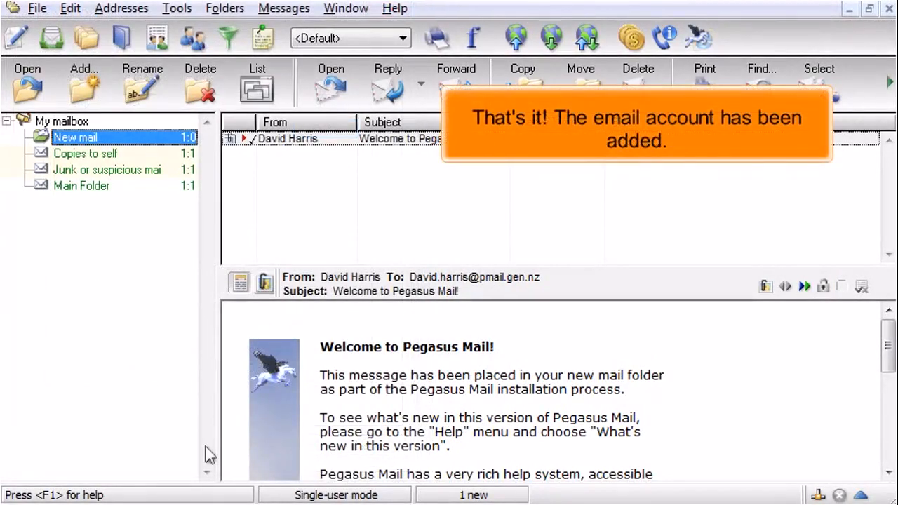